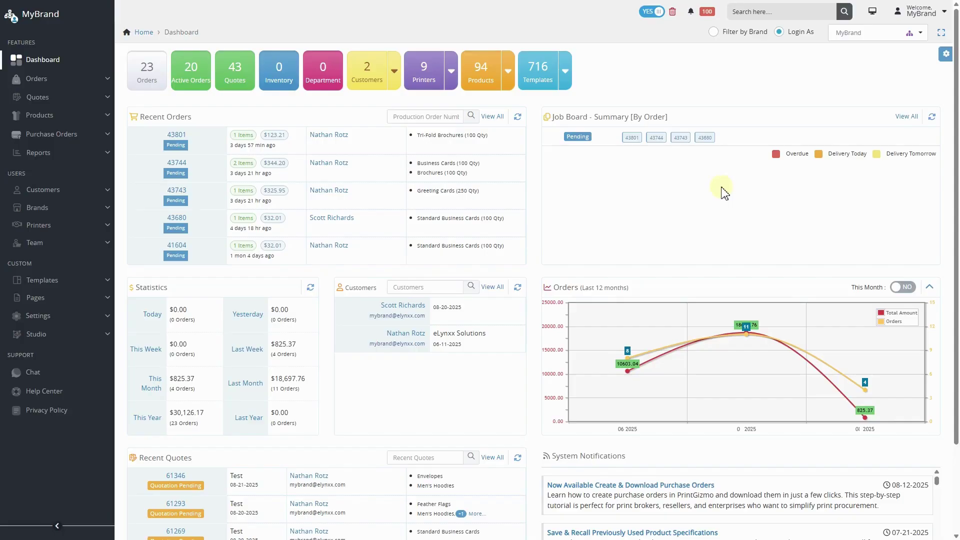
Step: Start a new product of type Catalog Product from the product list
left_click(70, 116)
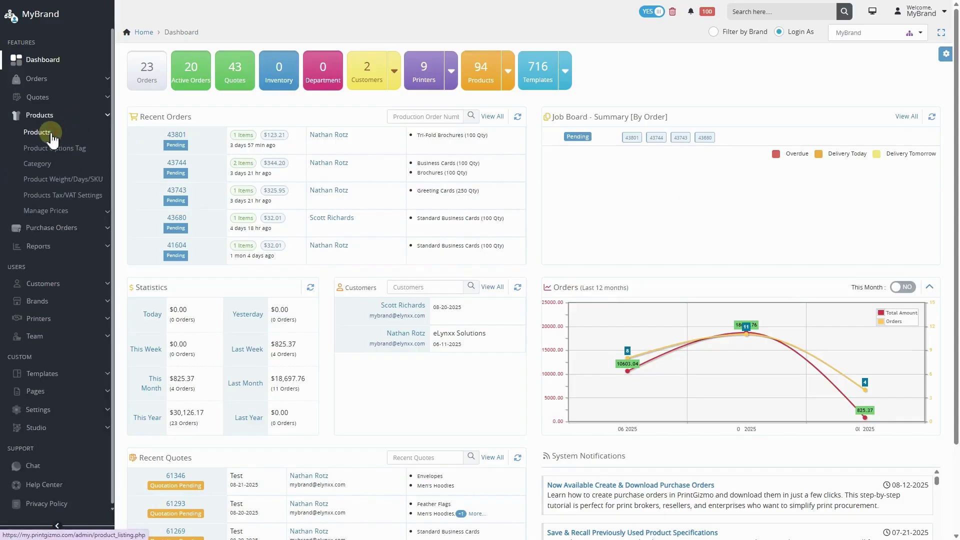
left_click(51, 134)
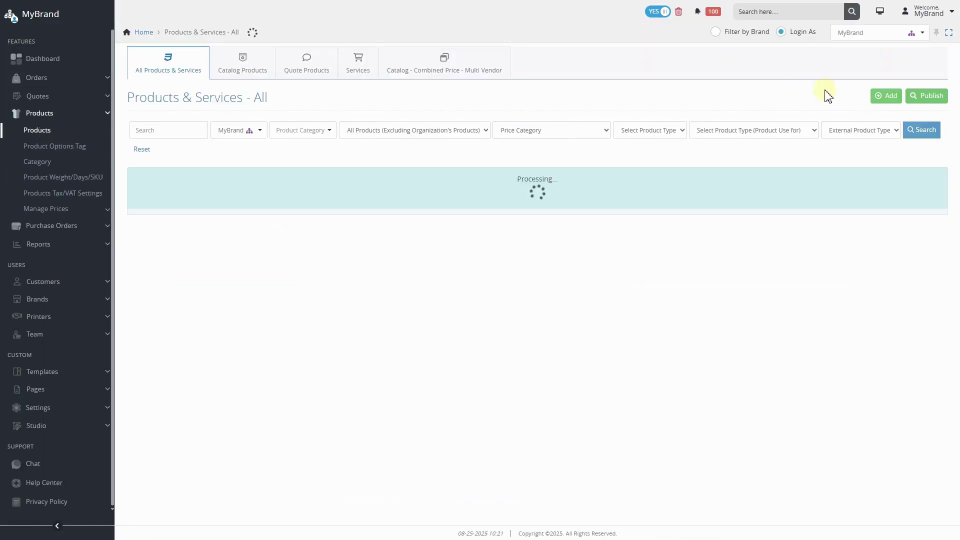
left_click(877, 96)
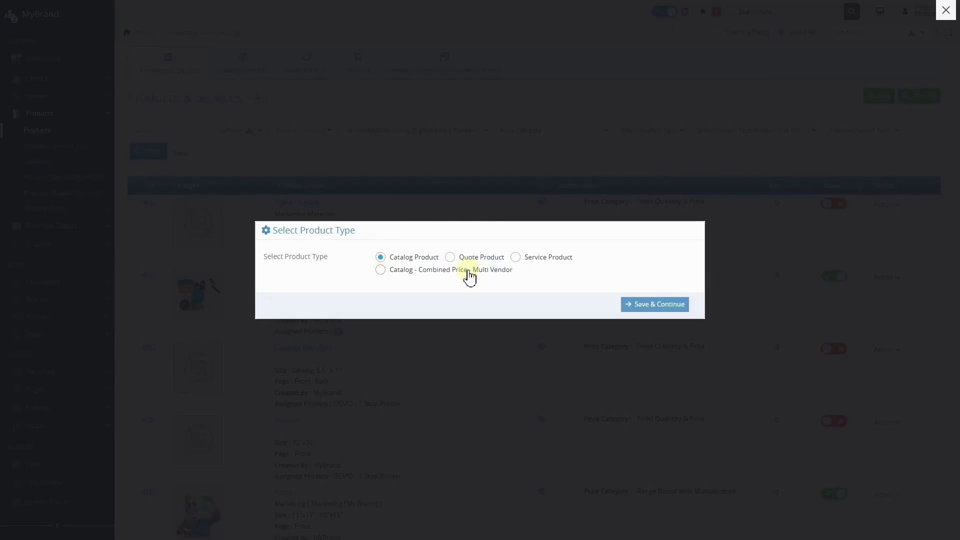
left_click(632, 305)
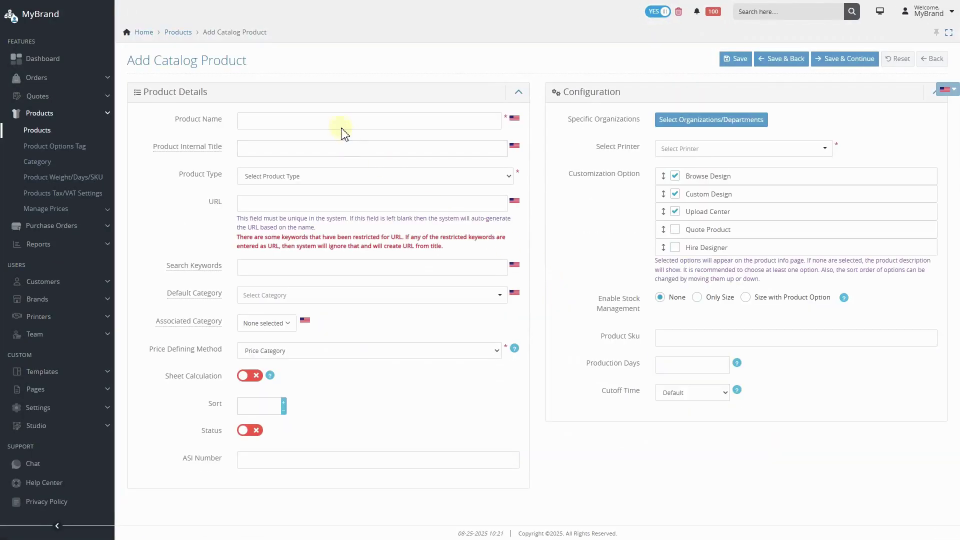
Step: Name the product Business Cards, set its product type to Standard and its default category to Business Cards
left_click(340, 124)
type("Business Cards")
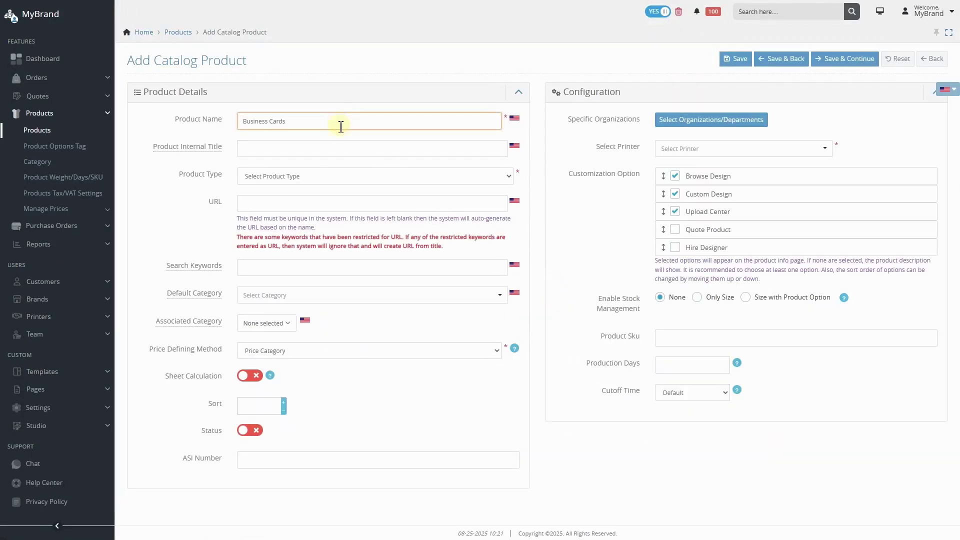
left_click(338, 176)
left_click(309, 205)
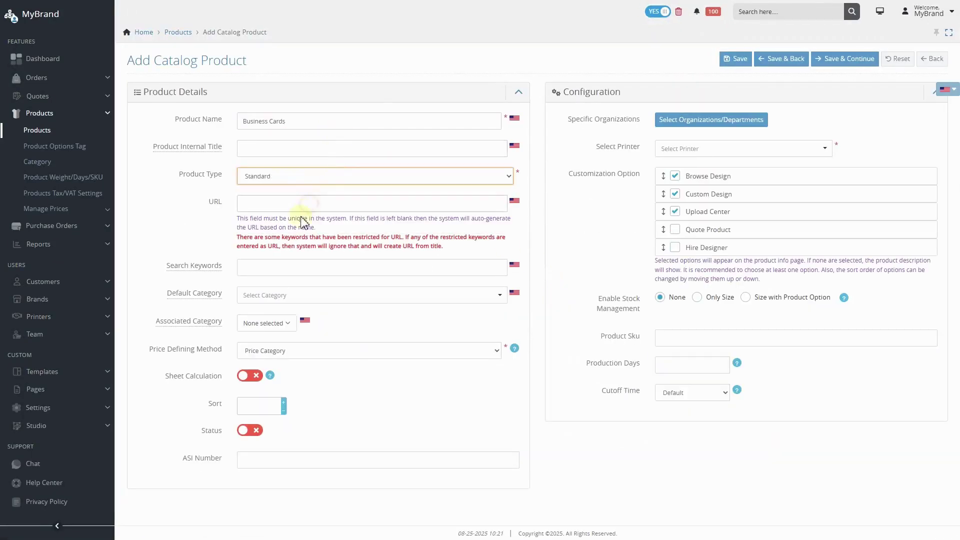
left_click(293, 298)
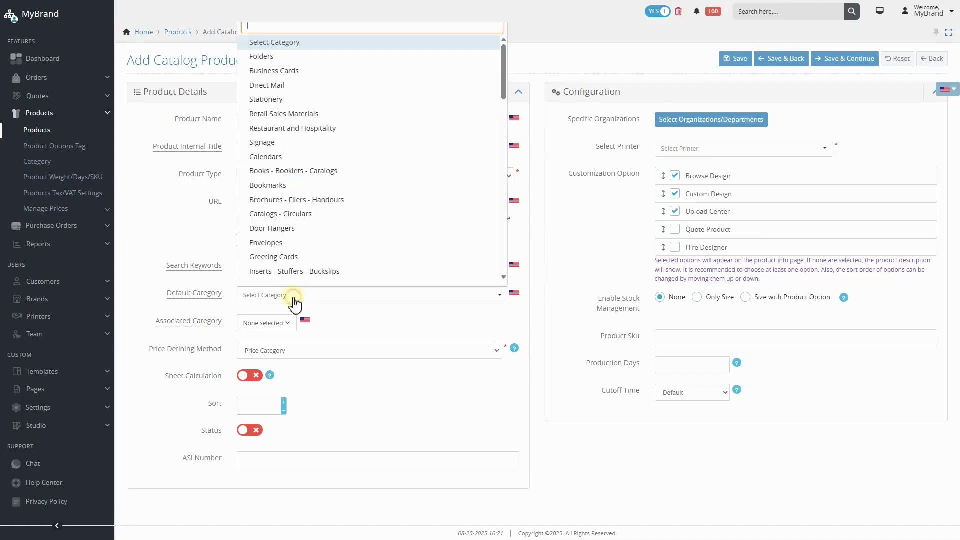
left_click(274, 71)
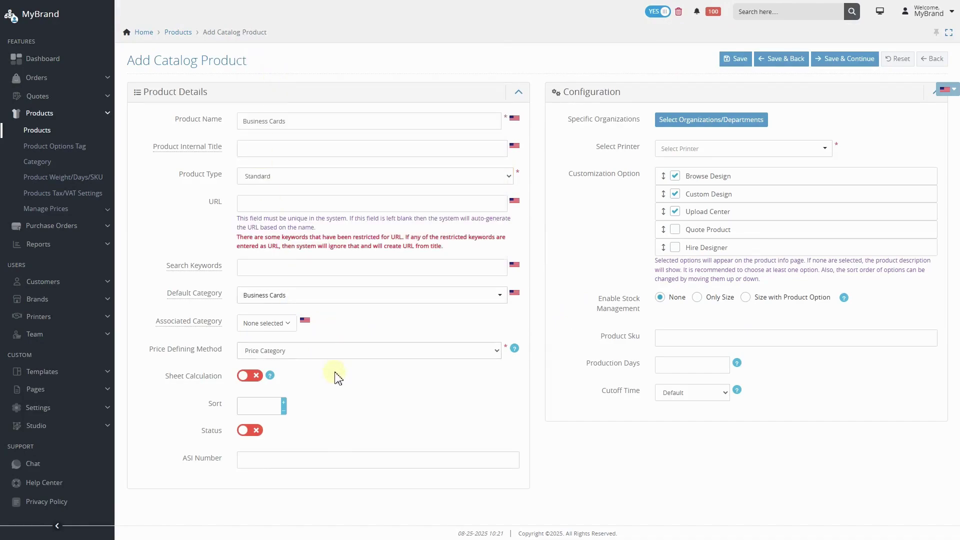
Step: Set the price defining method to Fixed Quantity & Price and turn on the product's status
left_click(342, 355)
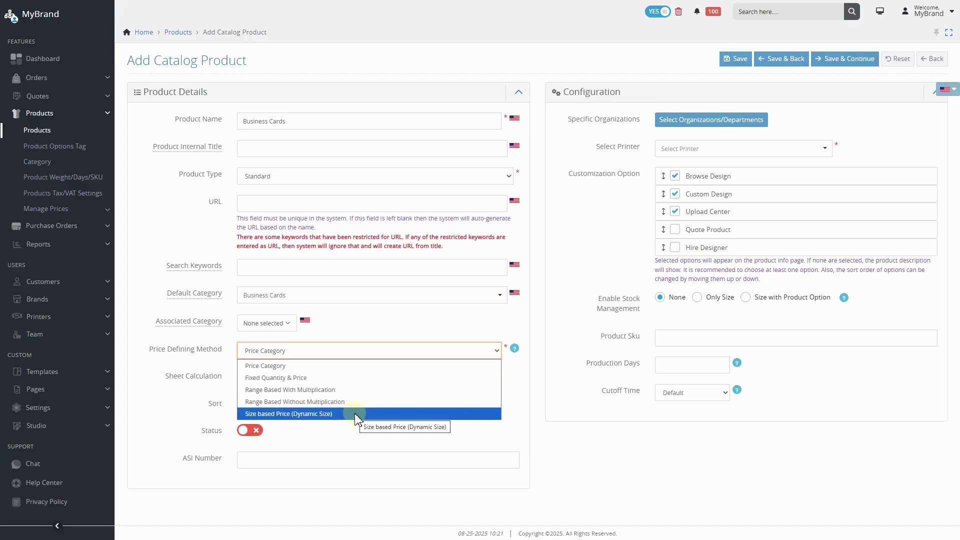
left_click(311, 378)
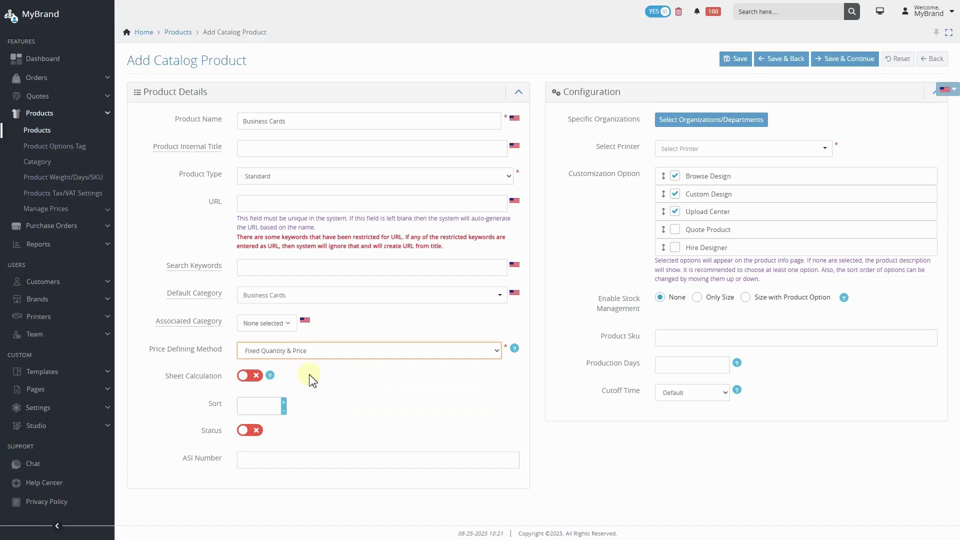
left_click(257, 432)
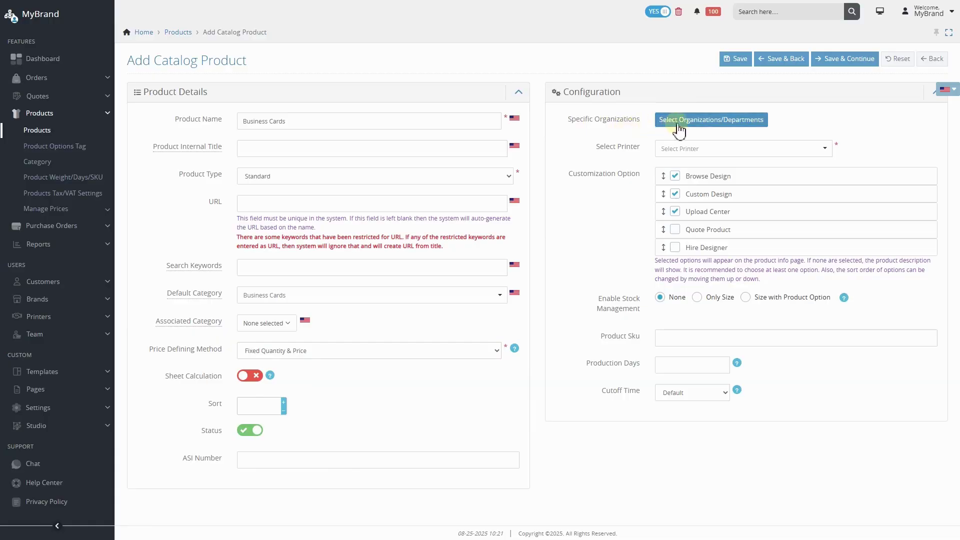
Step: Assign the product to the MyBrand Retailer organization and select DEMO - 1 Stop Printer as its printer
left_click(707, 124)
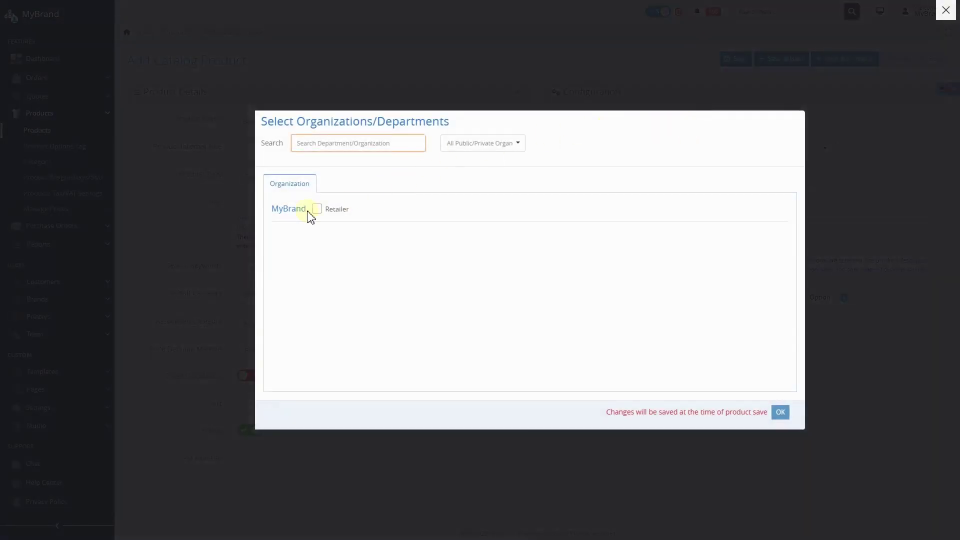
left_click(320, 209)
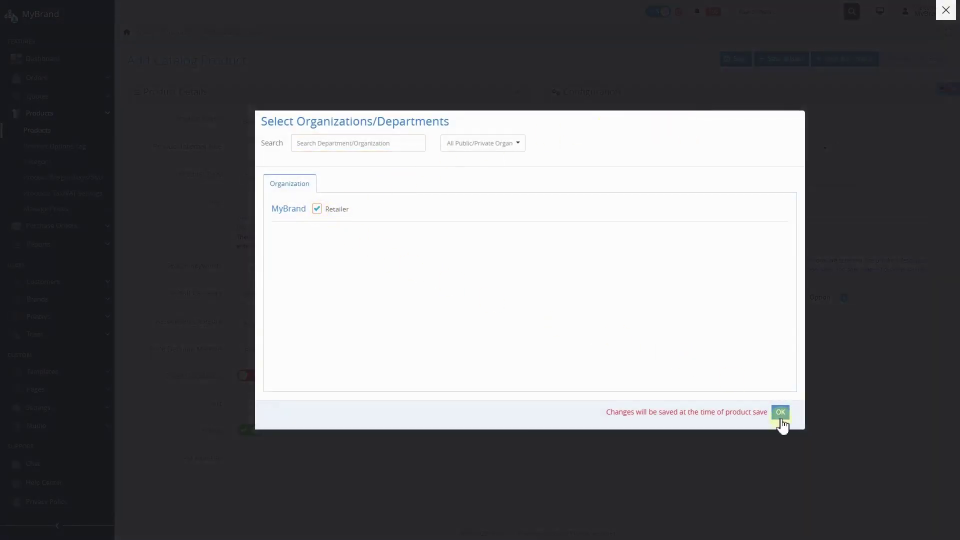
left_click(780, 412)
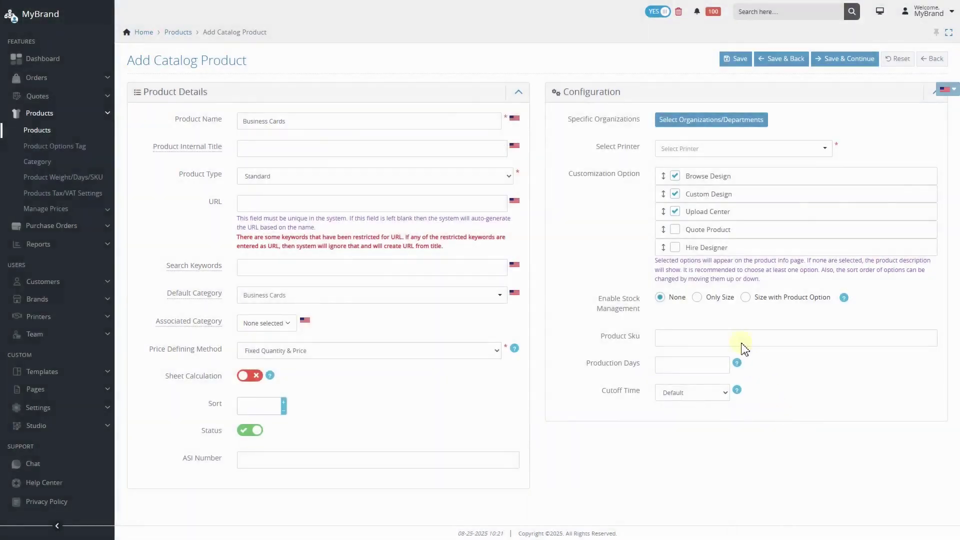
left_click(695, 149)
left_click(696, 205)
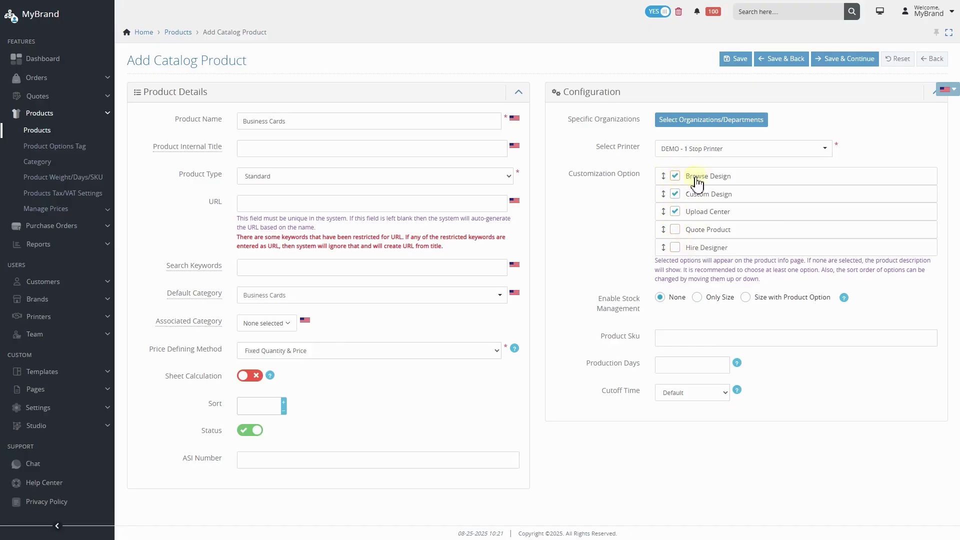
Step: Save the product with Browse Design, Custom Design and Upload Center enabled, and review its description sections
left_click(674, 194)
left_click(675, 211)
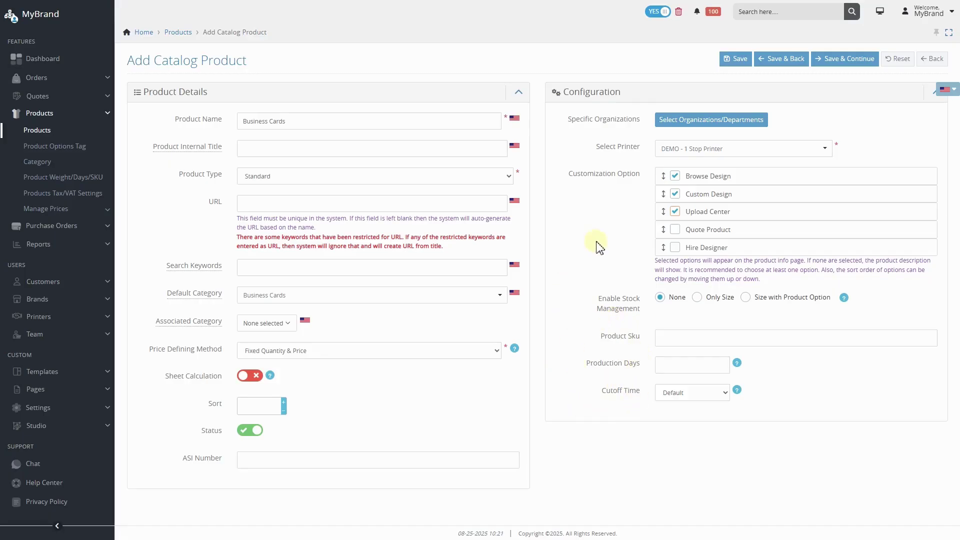
left_click(831, 61)
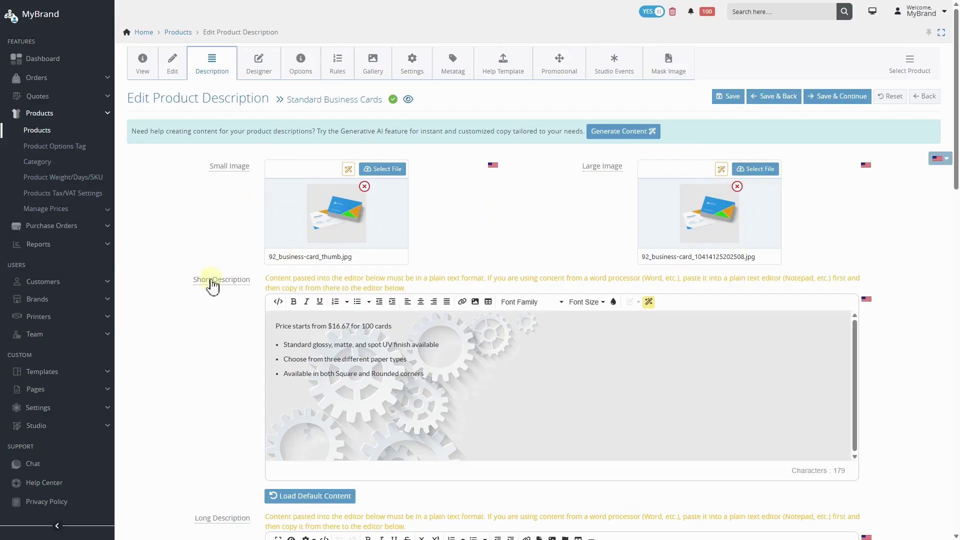
scroll(212, 285, "down", 10)
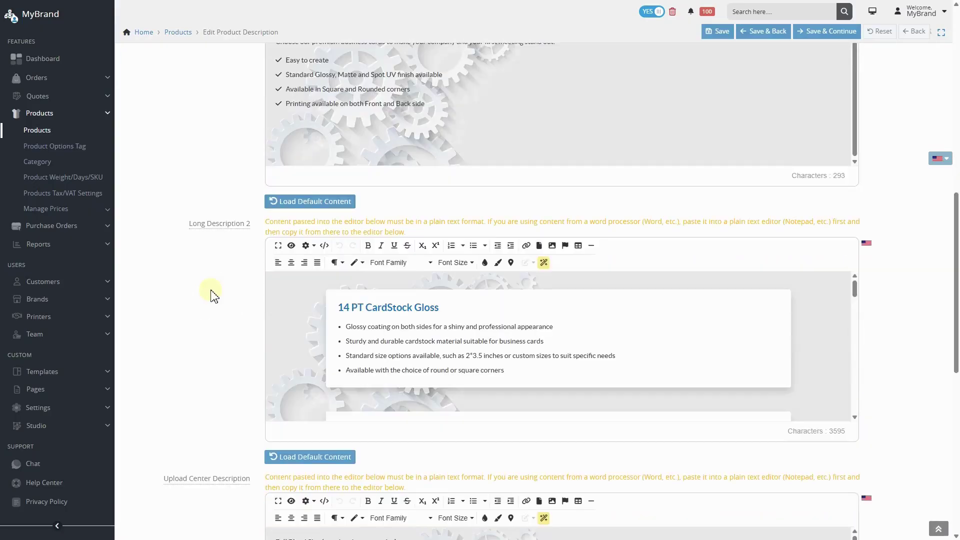
scroll(212, 295, "up", 10)
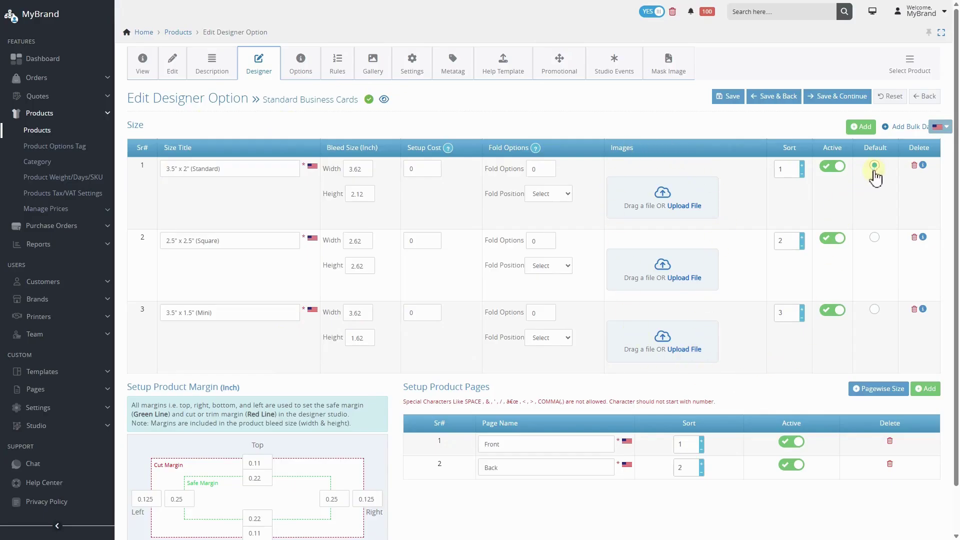
Step: Review the card sizes, margins and Front and Back pages in the designer options and save them
scroll(865, 215, "down", 1)
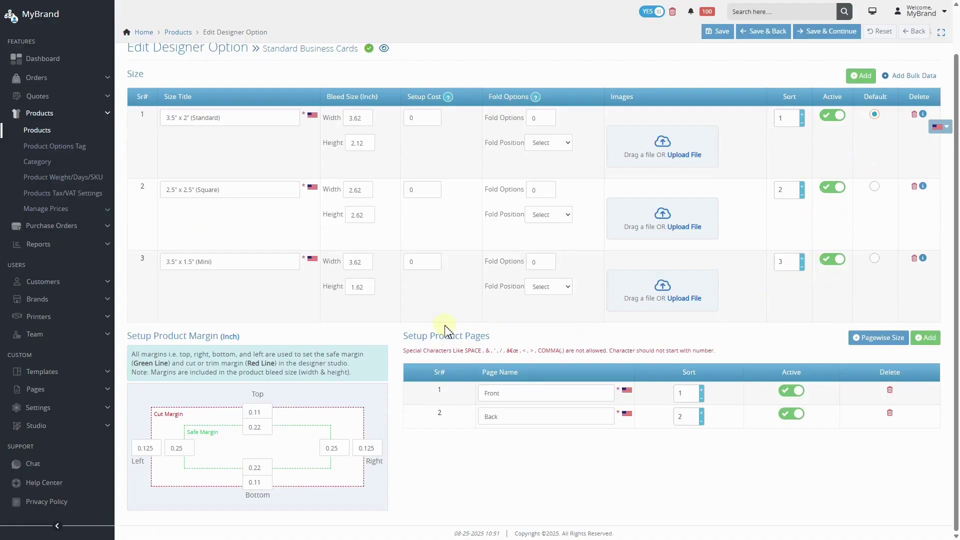
left_click(515, 416)
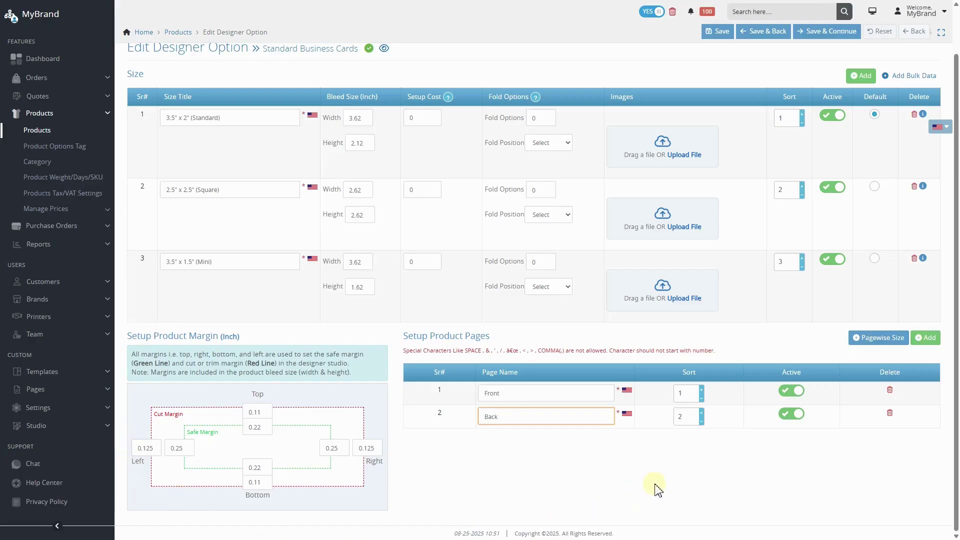
scroll(658, 490, "up", 2)
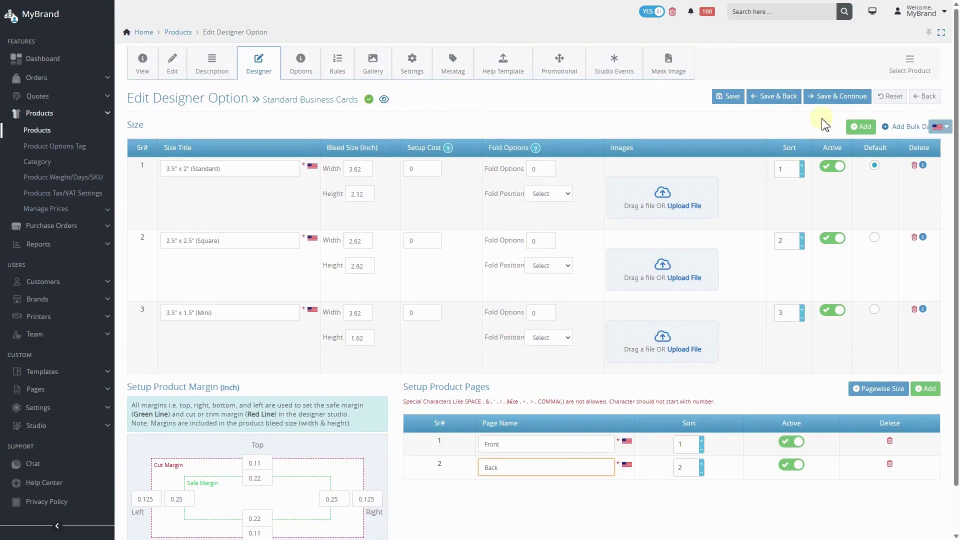
left_click(828, 100)
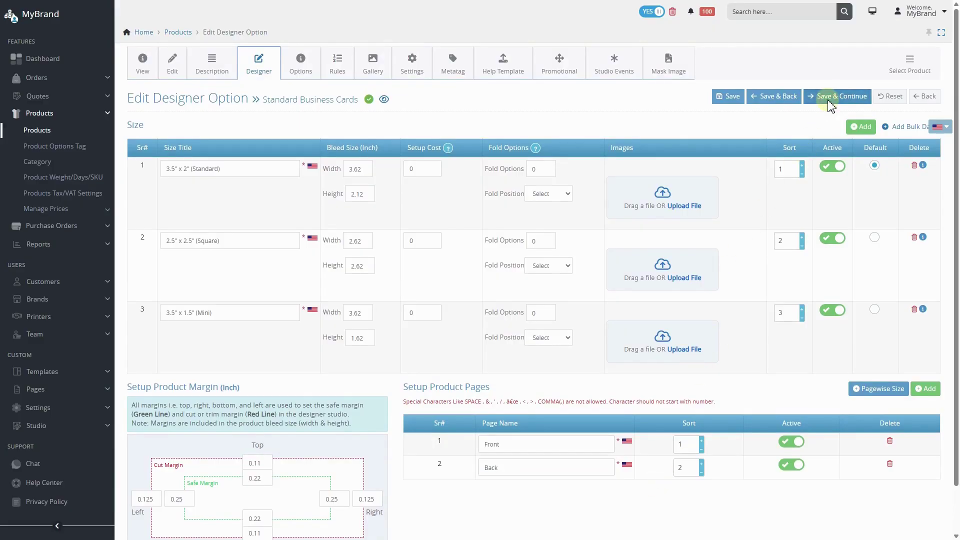
left_click(772, 100)
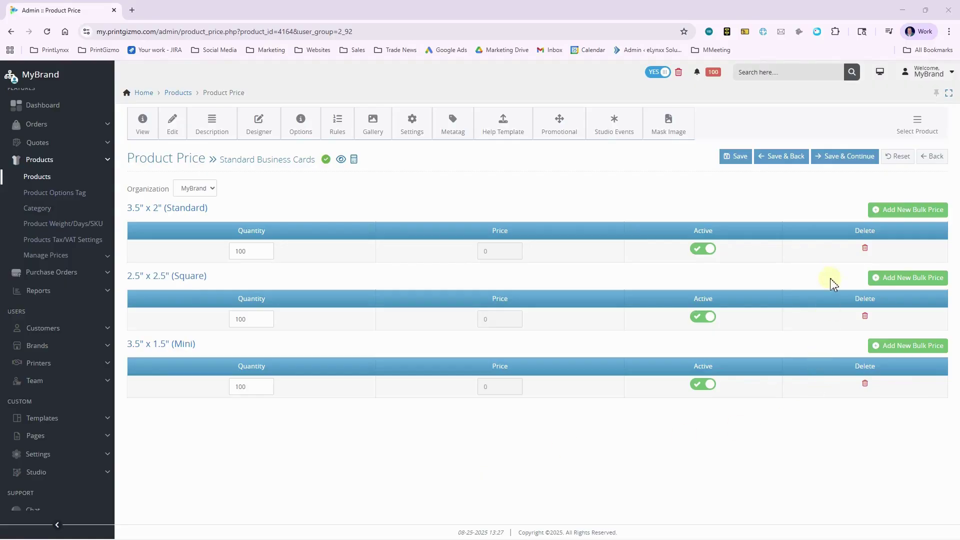
Step: Add a bulk price row with quantity 250 for the 3.5" x 2" (Standard) size and save the product prices
left_click(908, 210)
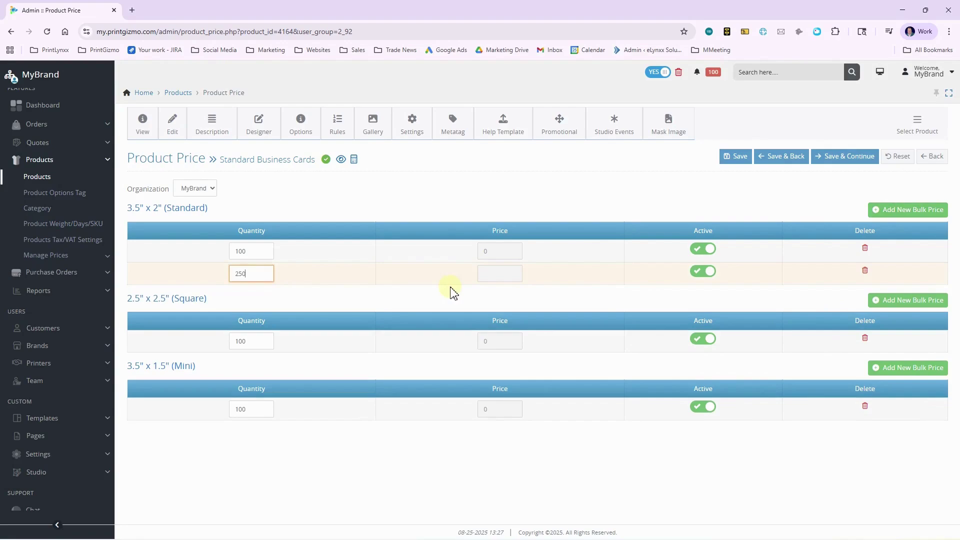
left_click(830, 158)
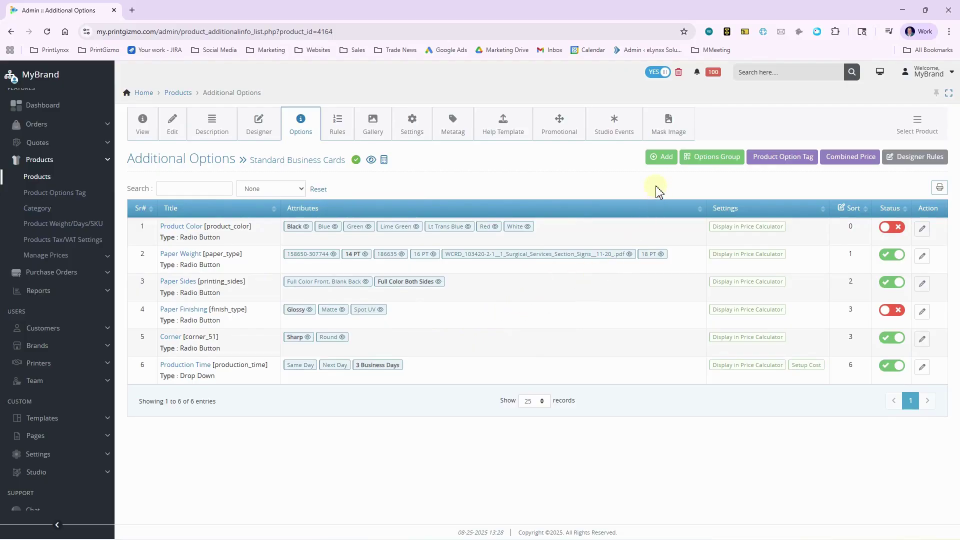
Step: Create an additional product option titled Paper Finishing with the Radio Button type
left_click(662, 157)
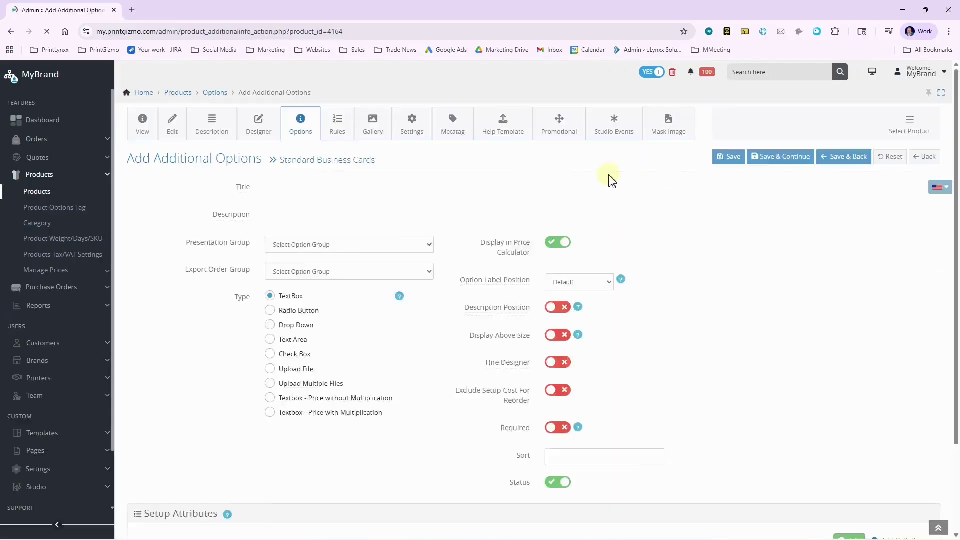
left_click(361, 193)
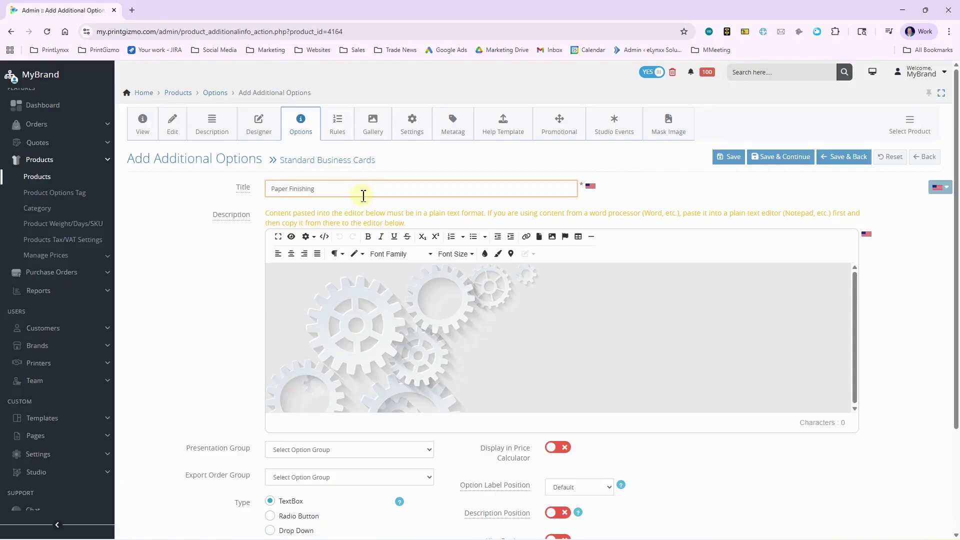
scroll(158, 313, "down", 3)
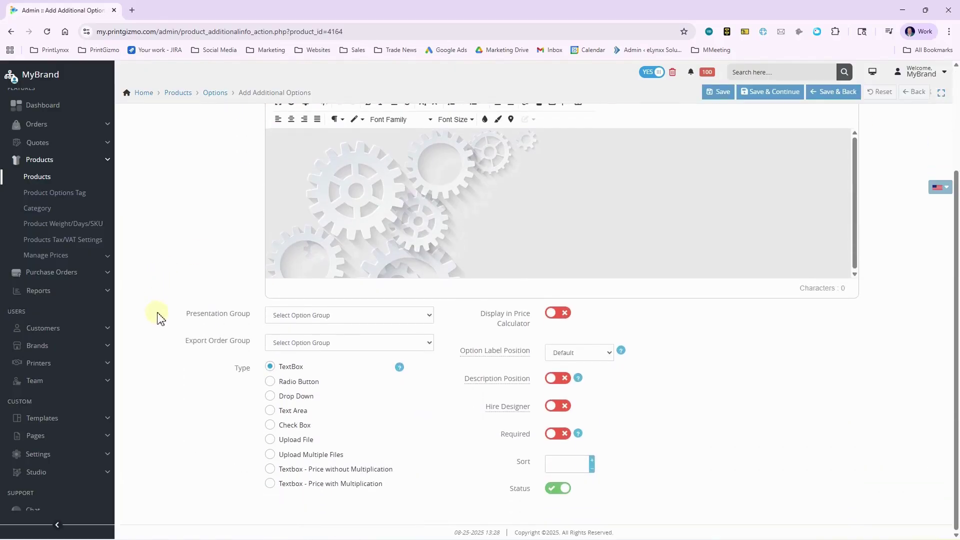
left_click(270, 381)
Step: Add the attributes Matte, Spot UV and Glossy to the Paper Finishing option and make Glossy the default
scroll(218, 381, "down", 2)
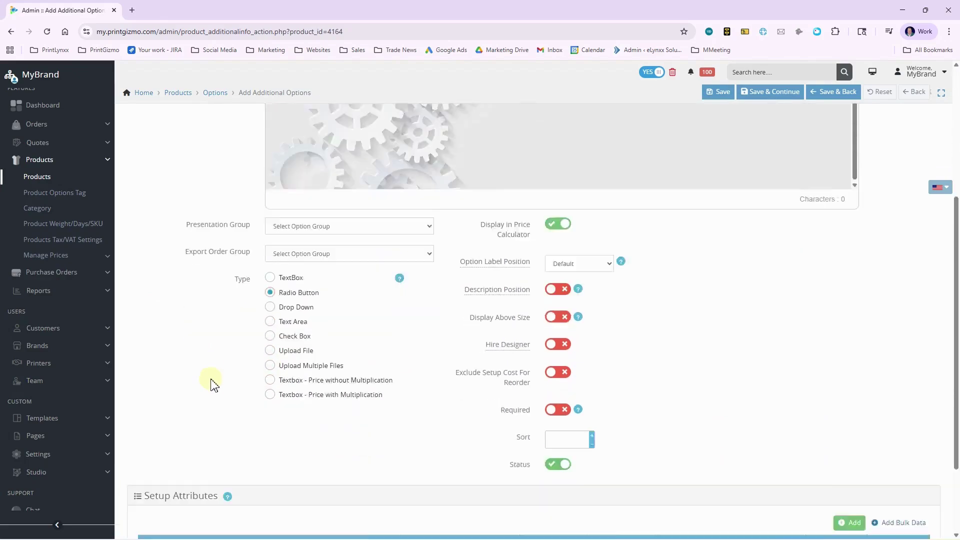
scroll(213, 385, "down", 2)
left_click(226, 464)
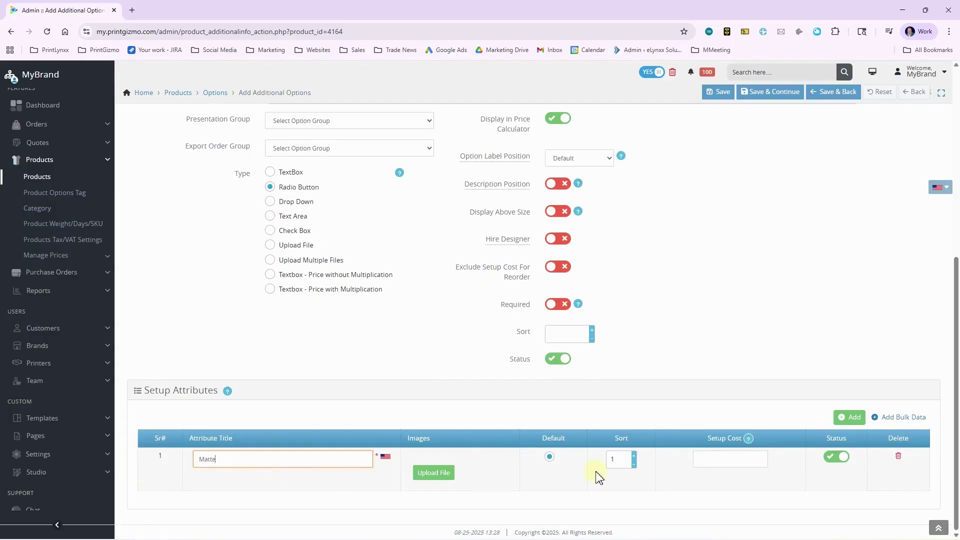
left_click(848, 417)
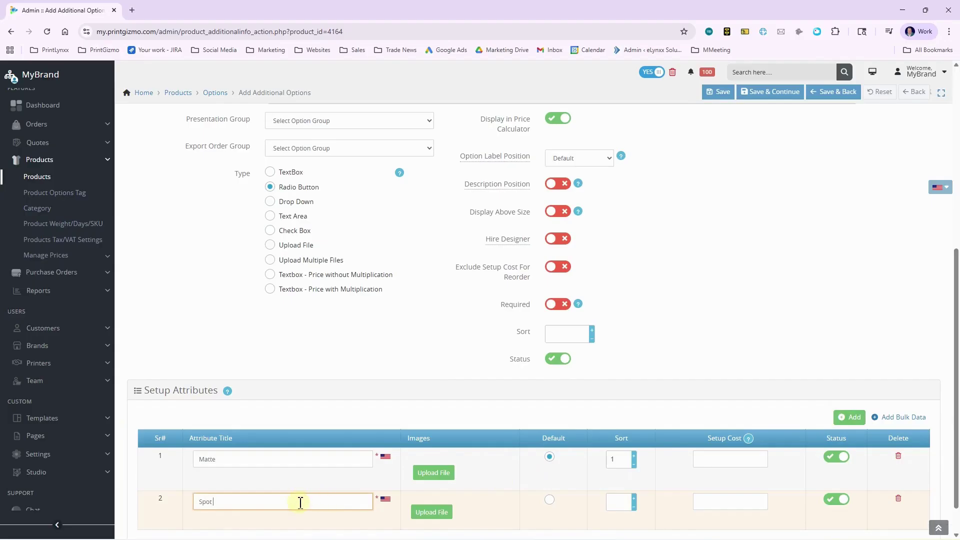
left_click(849, 416)
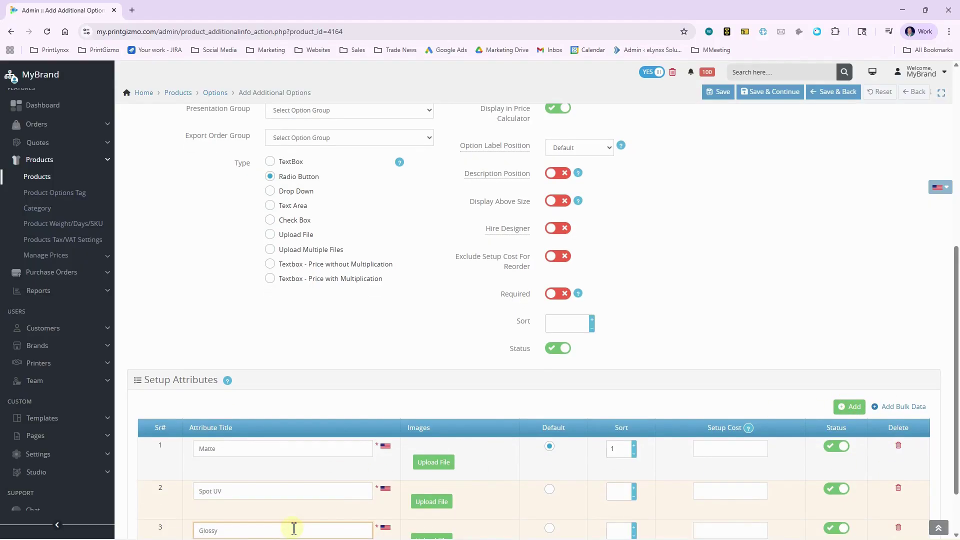
scroll(294, 528, "down", 2)
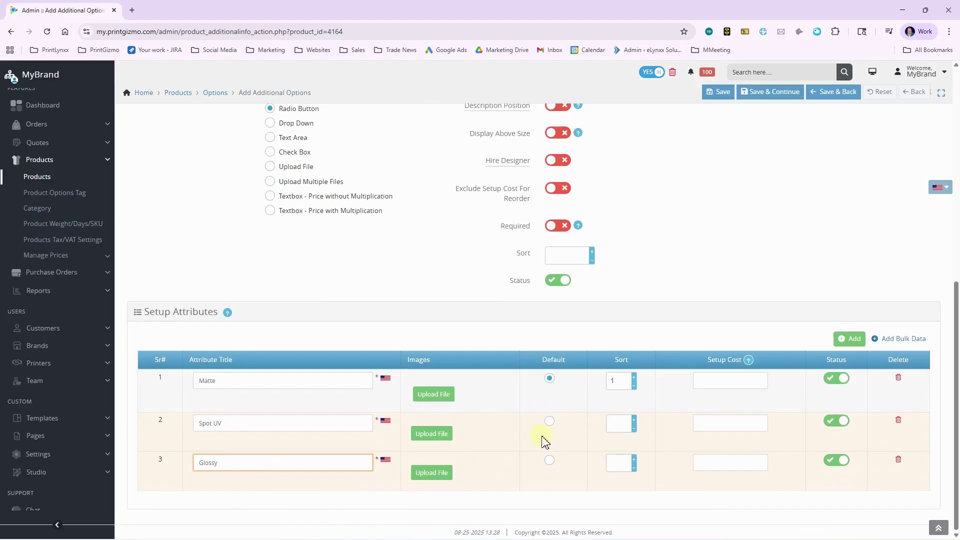
left_click(550, 461)
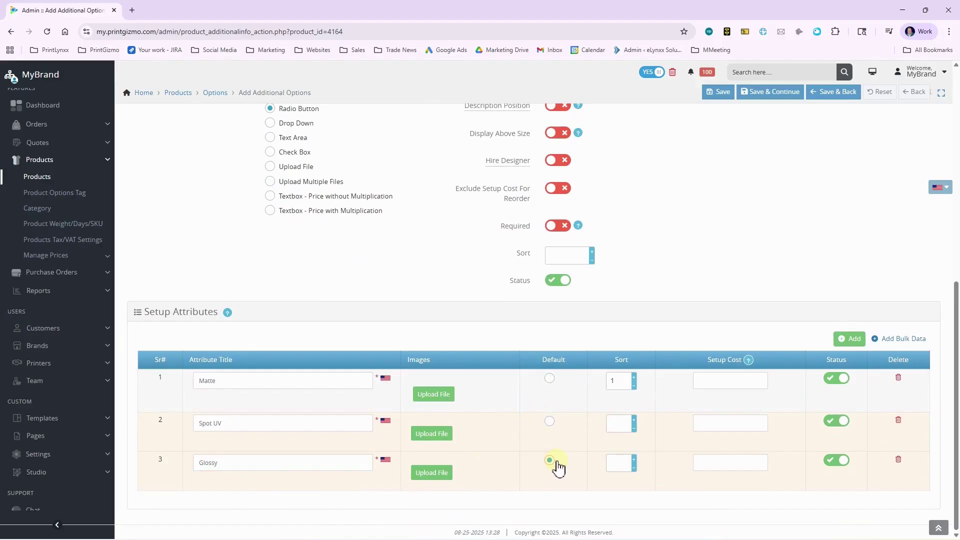
Step: Save the Paper Finishing option with its attributes and go back to the product's options
scroll(554, 465, "up", 7)
scroll(620, 464, "up", 1)
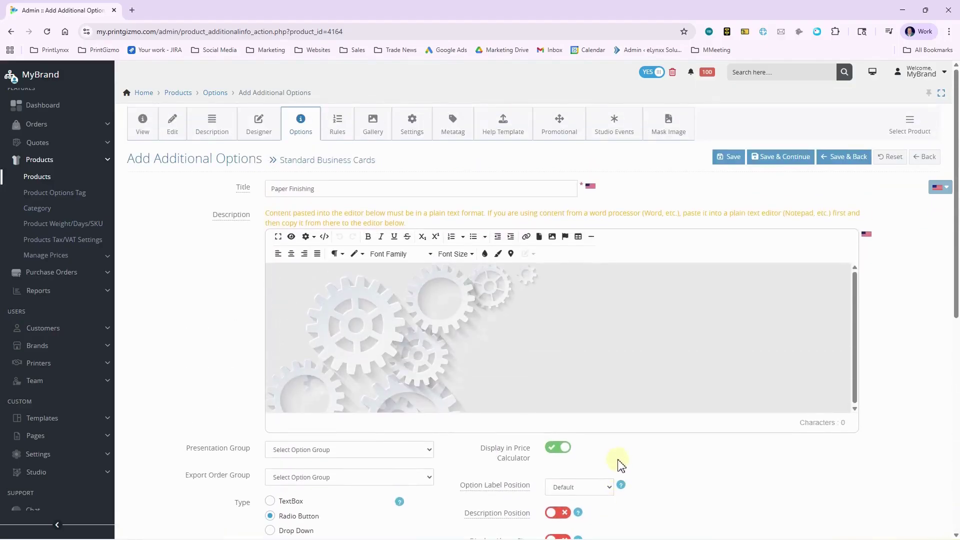
left_click(841, 158)
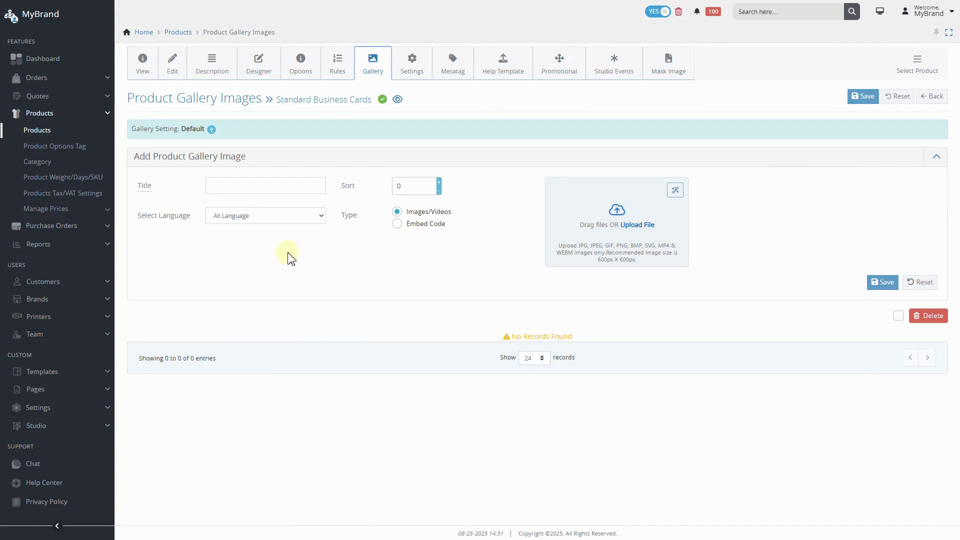
Step: Add and save a product gallery image titled Glossy for All Language, using Images/Videos type and the file business-card-glossy.jpg
left_click(257, 185)
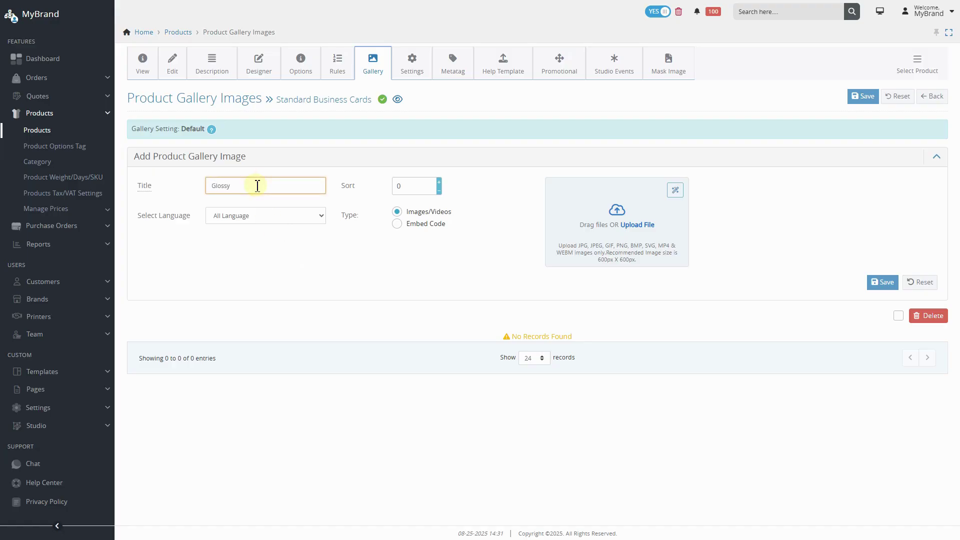
left_click(278, 215)
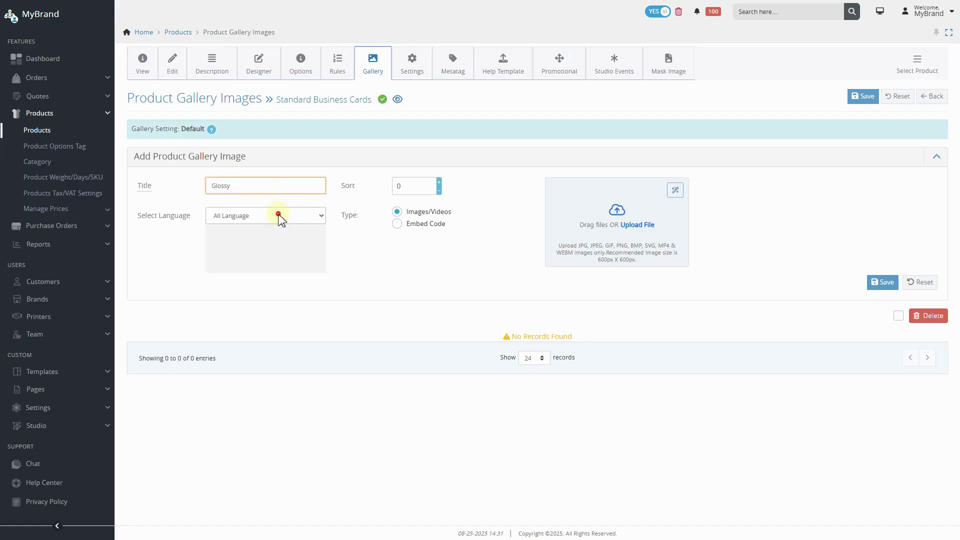
left_click(338, 244)
left_click(397, 224)
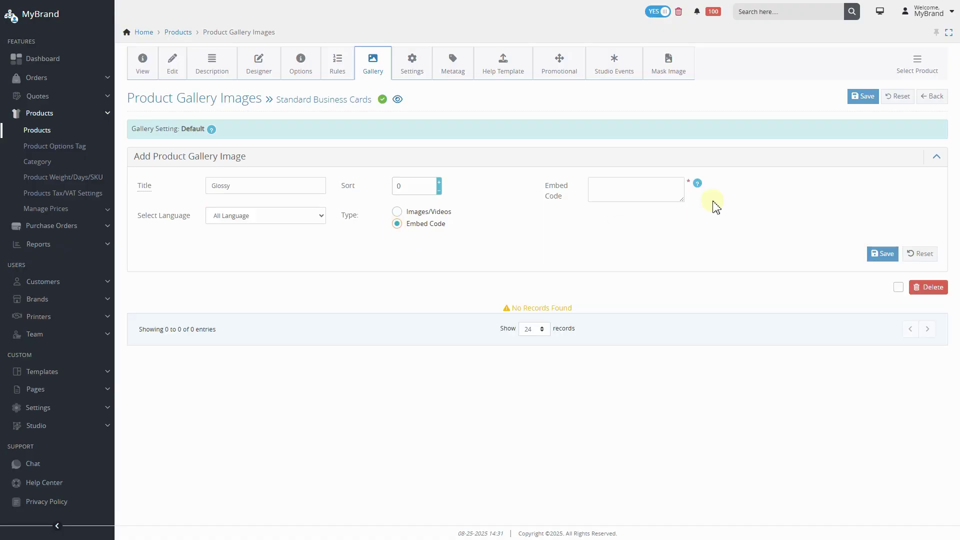
left_click(397, 211)
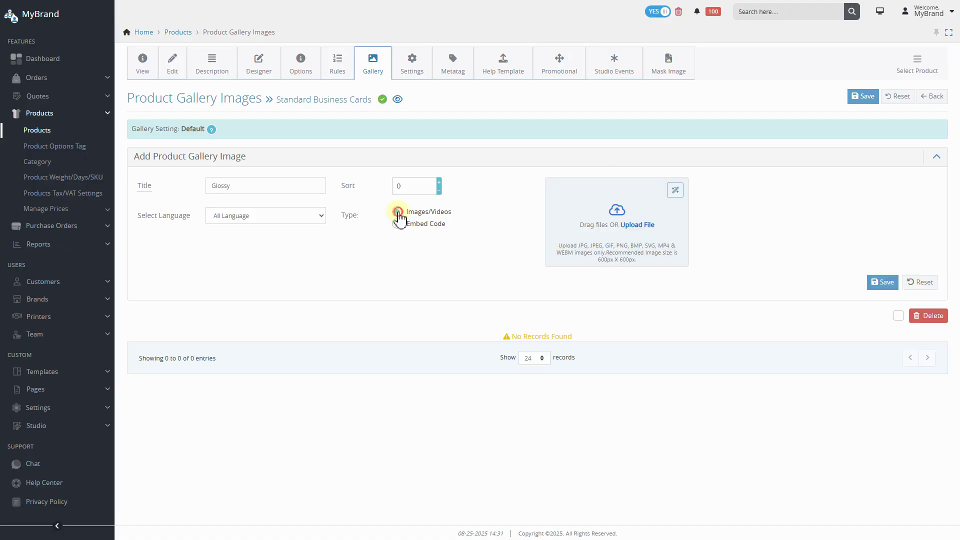
left_click(635, 225)
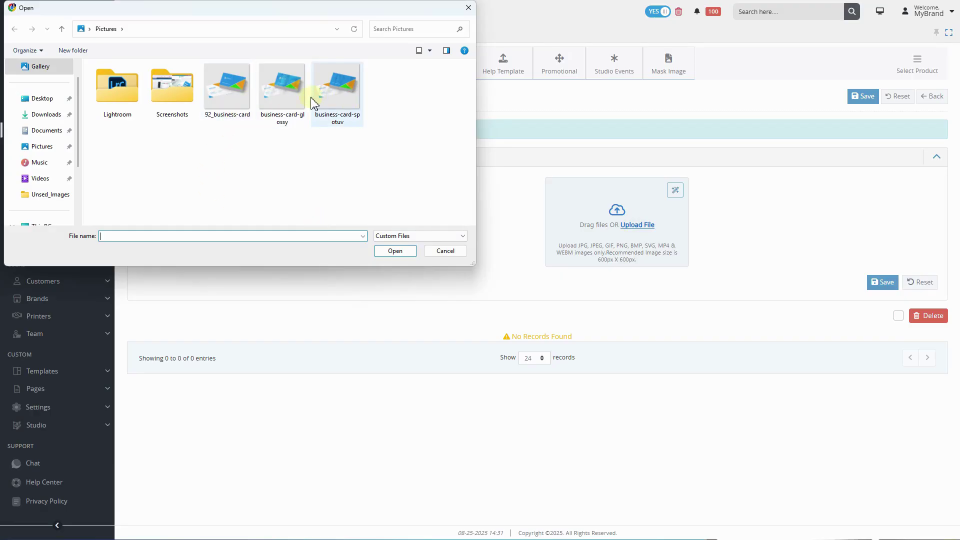
double_click(274, 93)
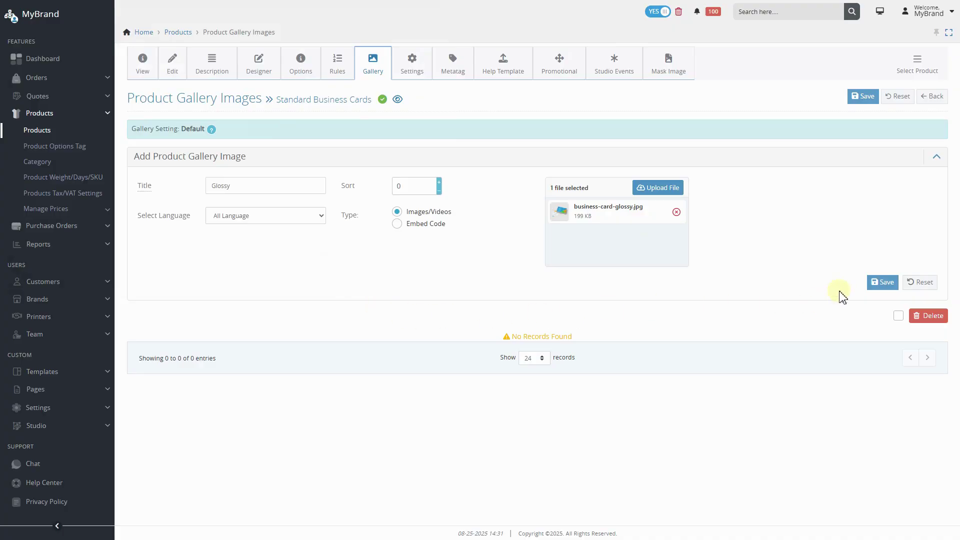
left_click(875, 283)
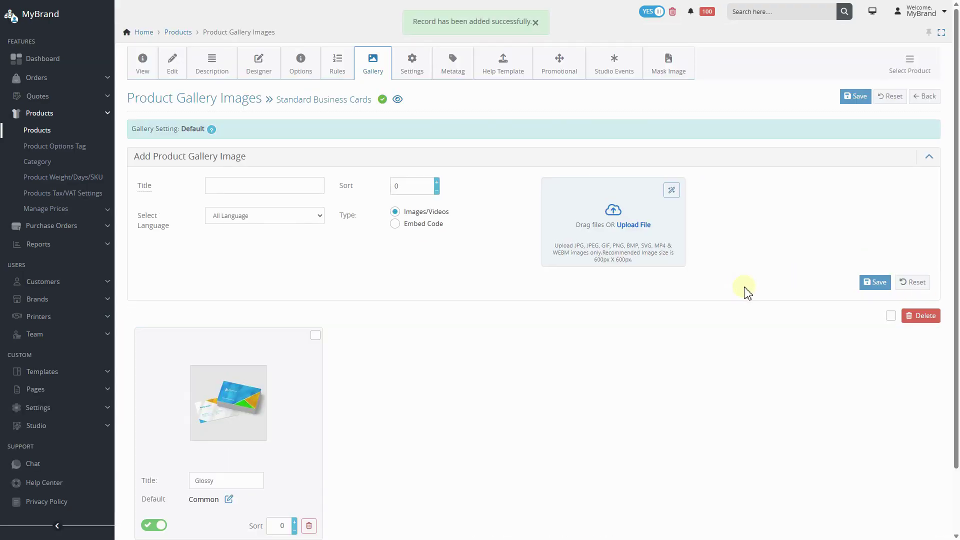
Step: Add a second gallery image titled Matte from the file 92_business-card and save it
scroll(745, 291, "down", 3)
scroll(745, 292, "up", 2)
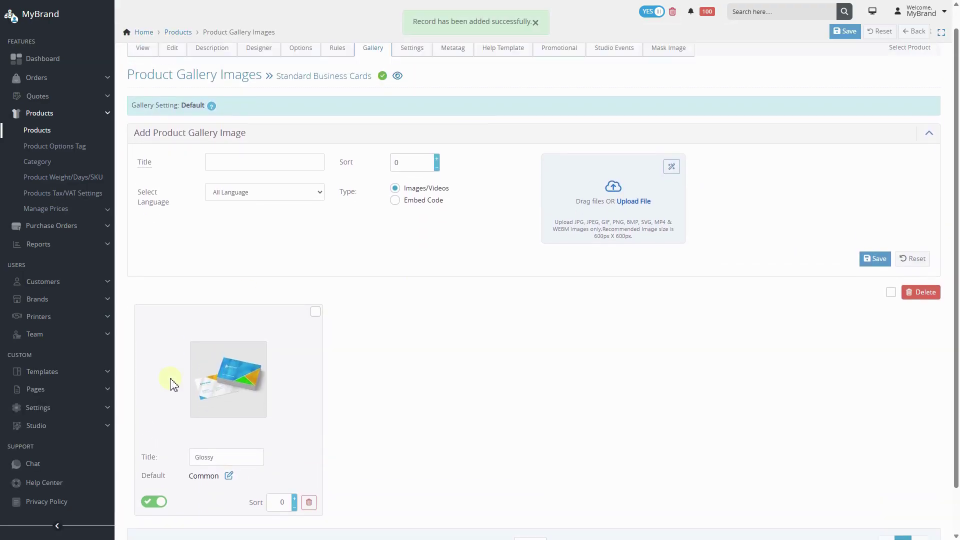
left_click(270, 163)
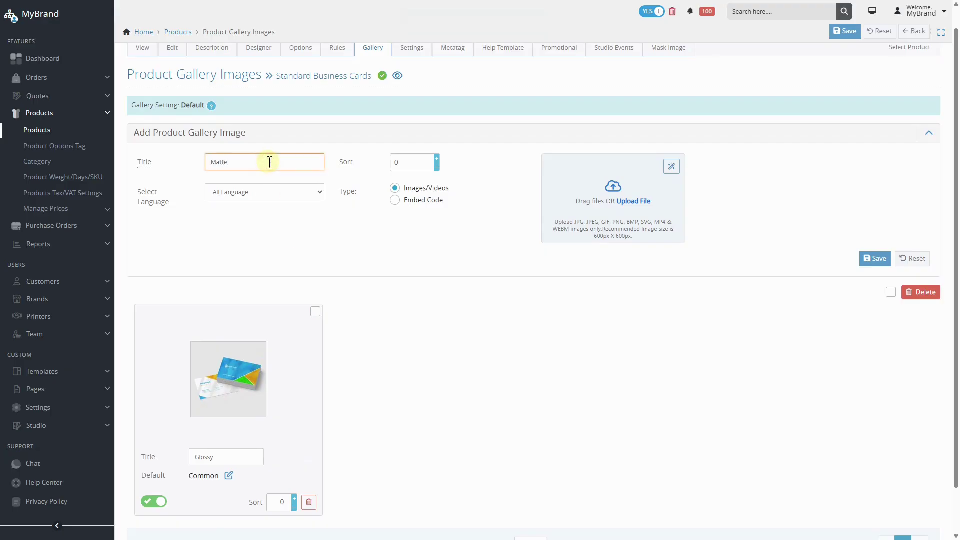
left_click(634, 201)
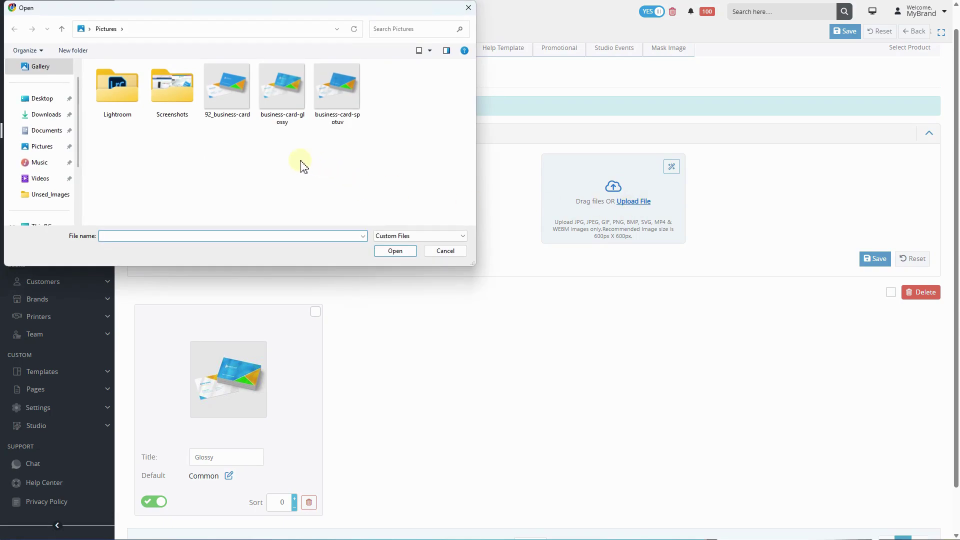
double_click(246, 95)
left_click(874, 259)
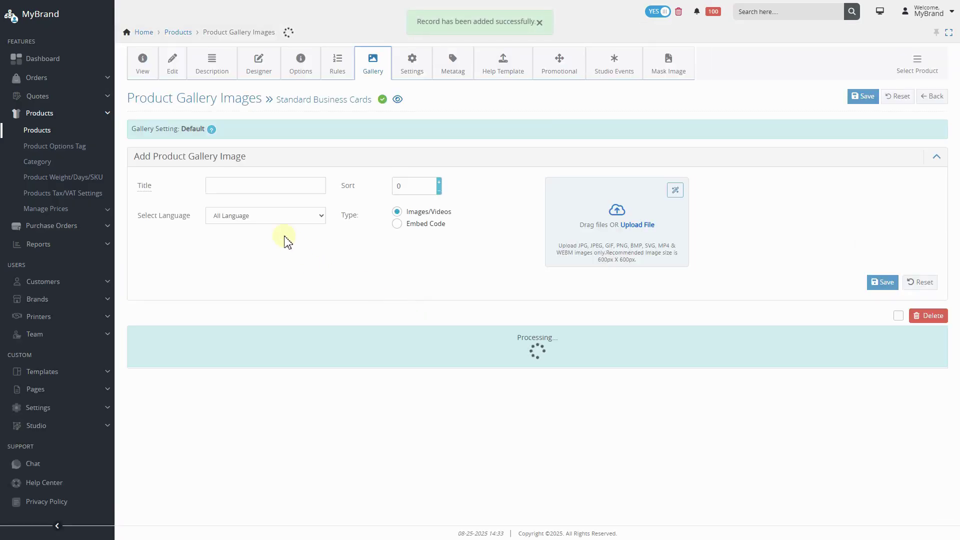
Step: Add a third gallery image titled Spot UV from the file business-card-spotuv.jpg and save it
left_click(255, 186)
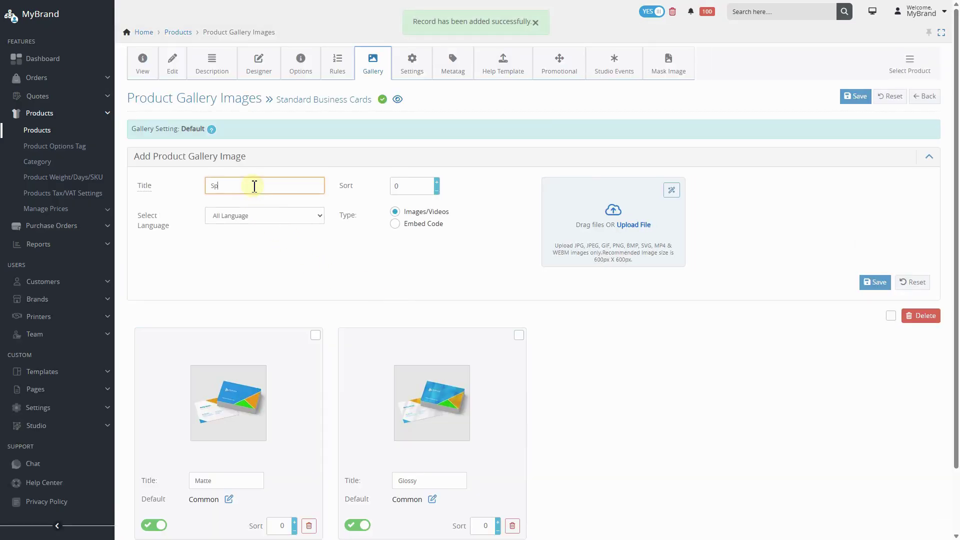
type("Spot UV")
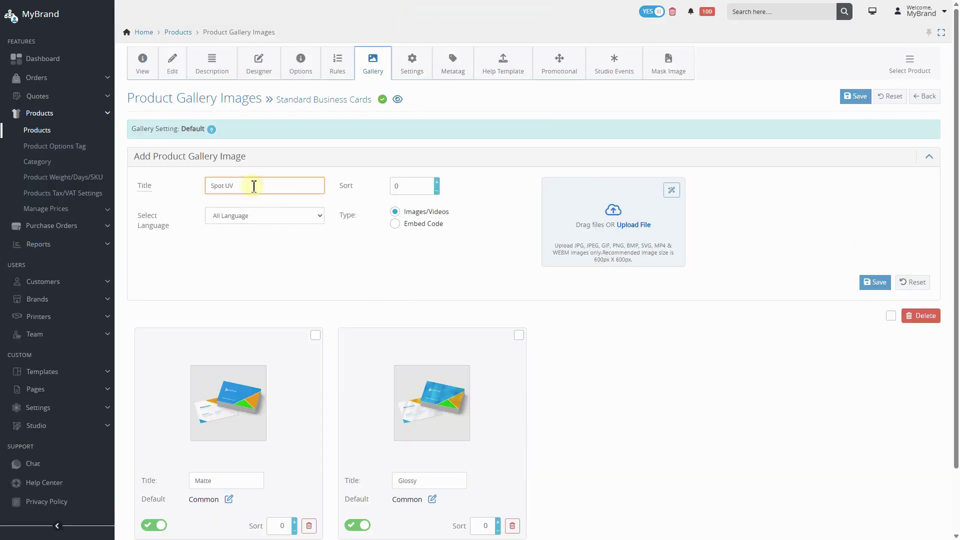
left_click(634, 226)
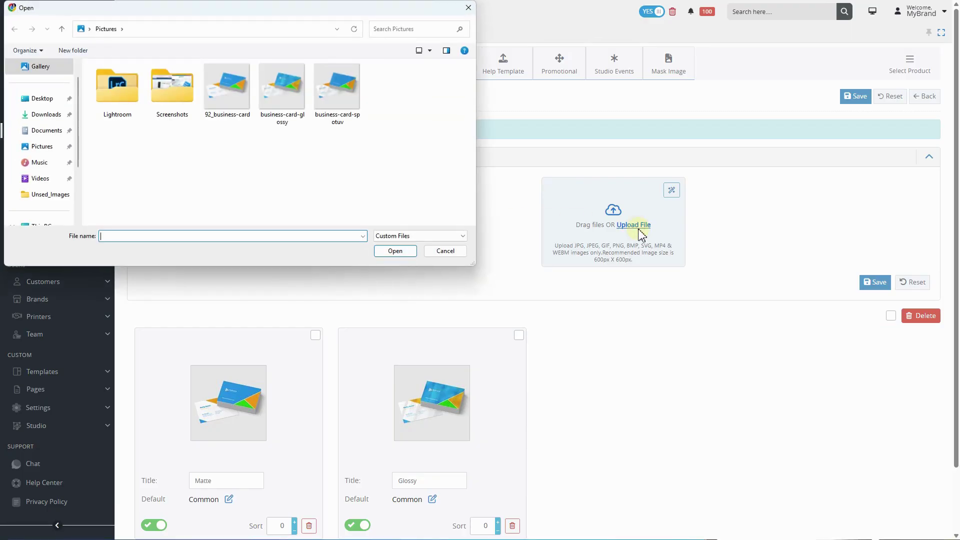
double_click(336, 87)
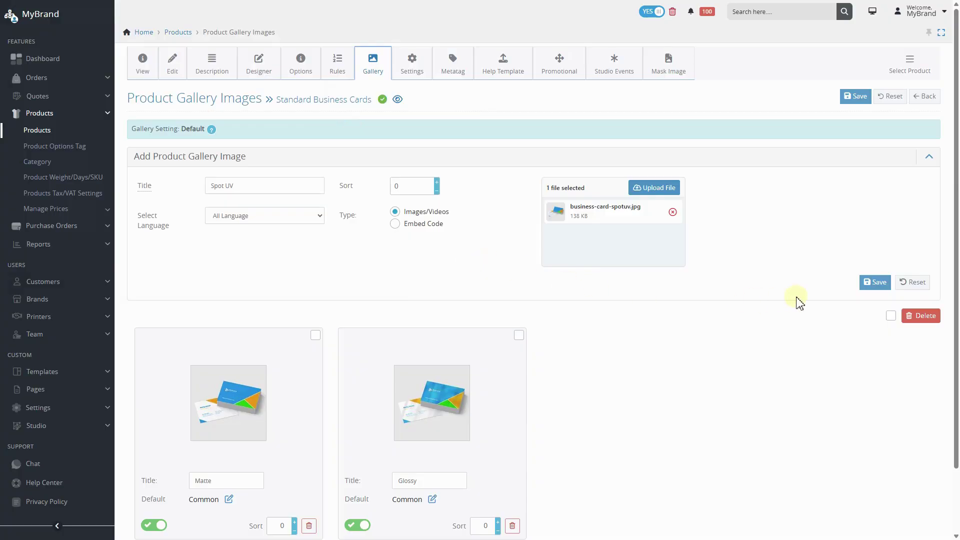
left_click(862, 283)
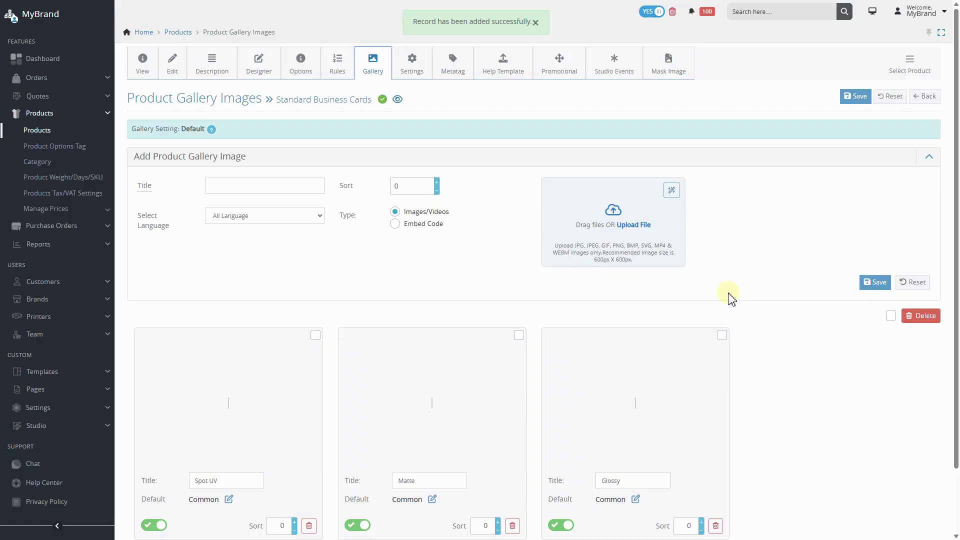
Step: Set the gallery sort order to 1 for the Matte image and 2 for the Glossy image, and save the gallery
scroll(731, 298, "down", 1)
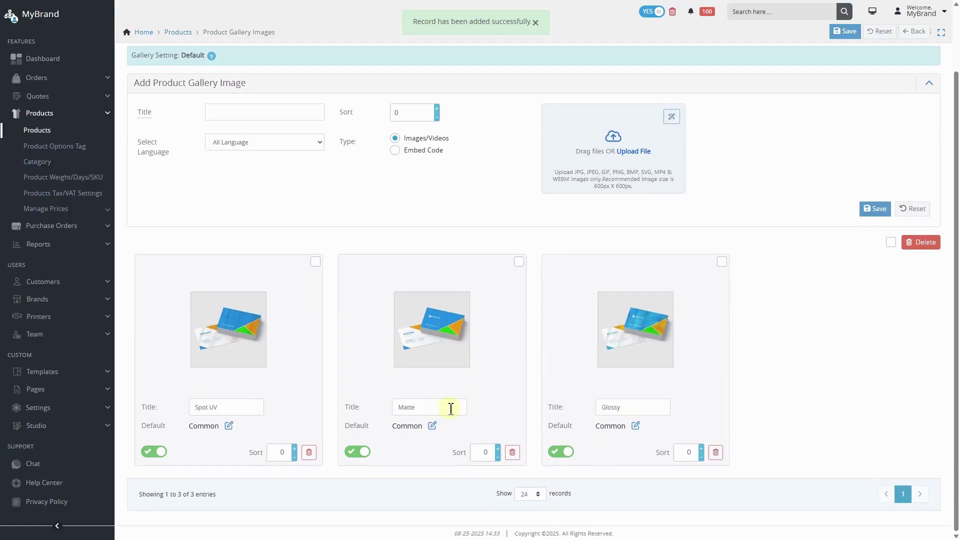
left_click(498, 449)
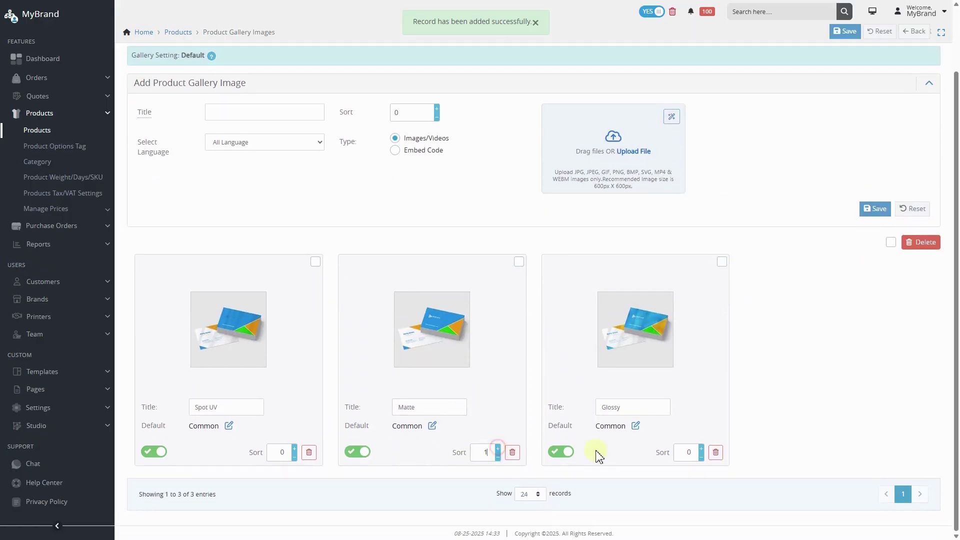
left_click(701, 448)
scroll(773, 349, "up", 2)
left_click(855, 108)
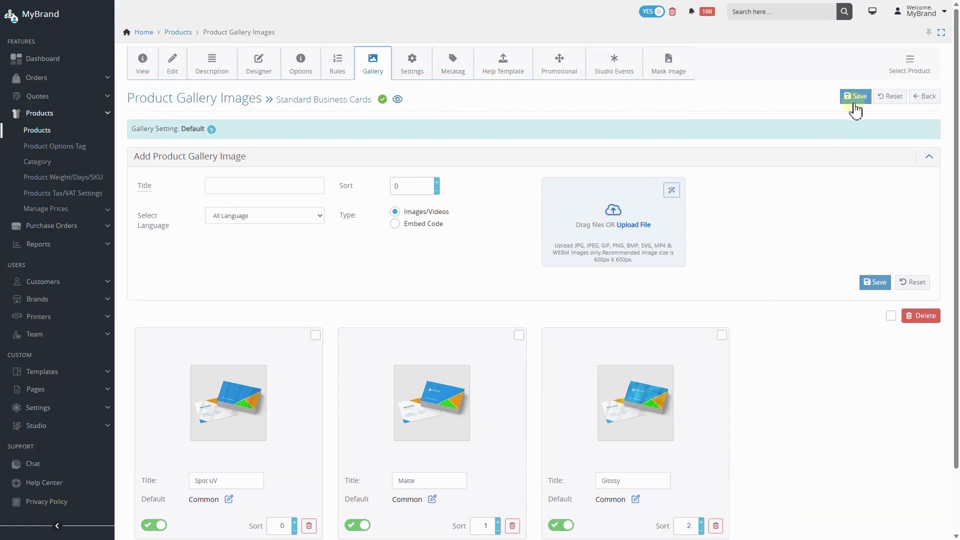